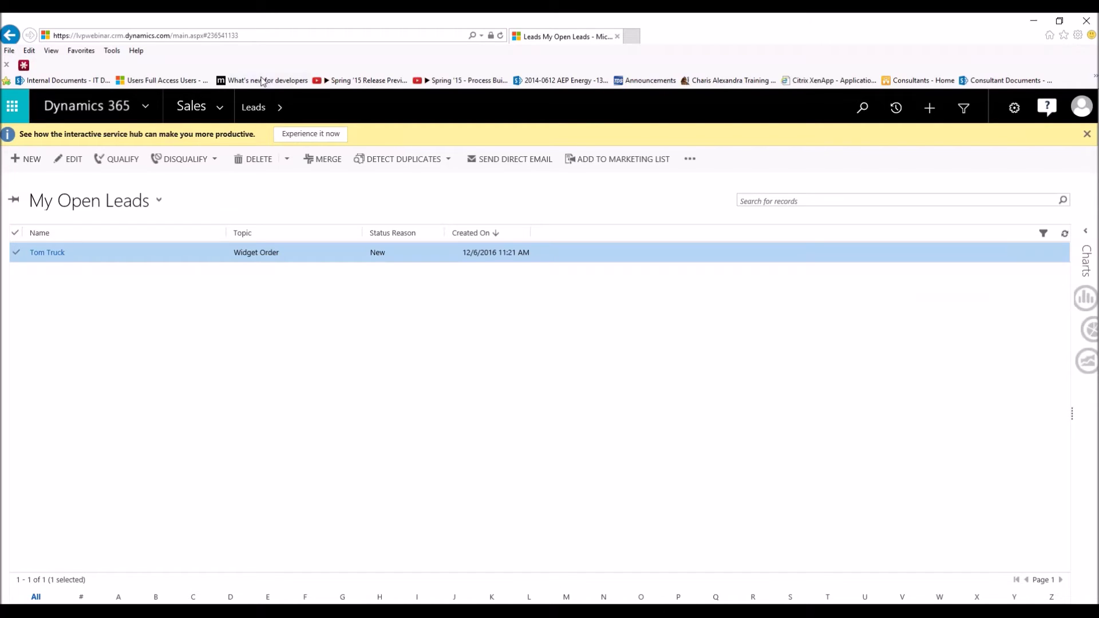
# Open Settings > Customizations > Customize the System, then expand Entities in the Default Solution.
pyautogui.click(224, 109)
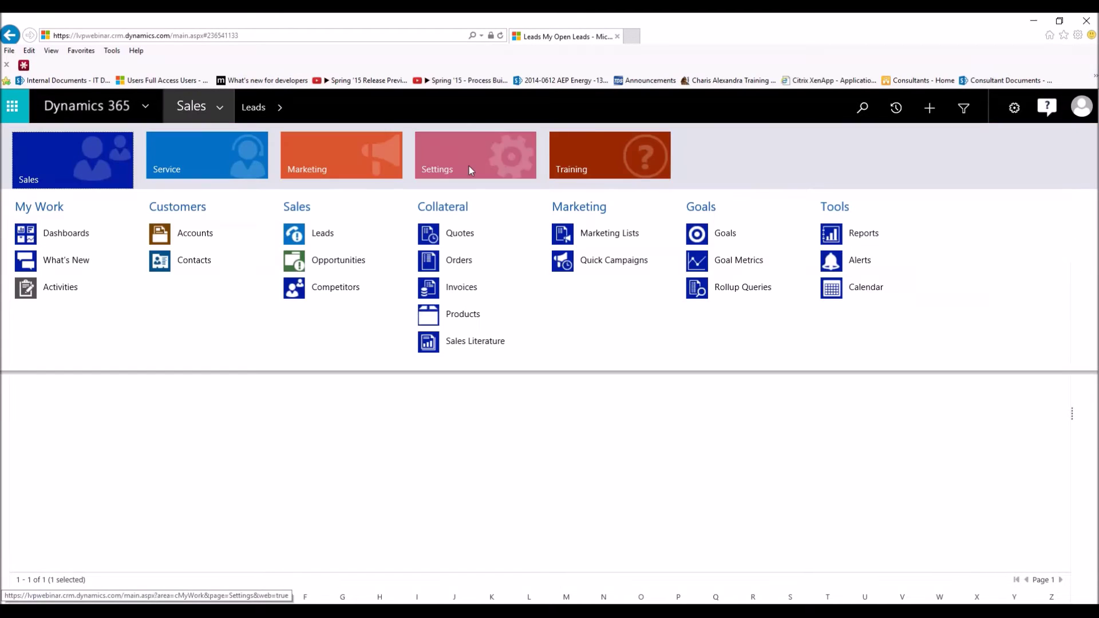
pyautogui.click(469, 165)
pyautogui.click(214, 238)
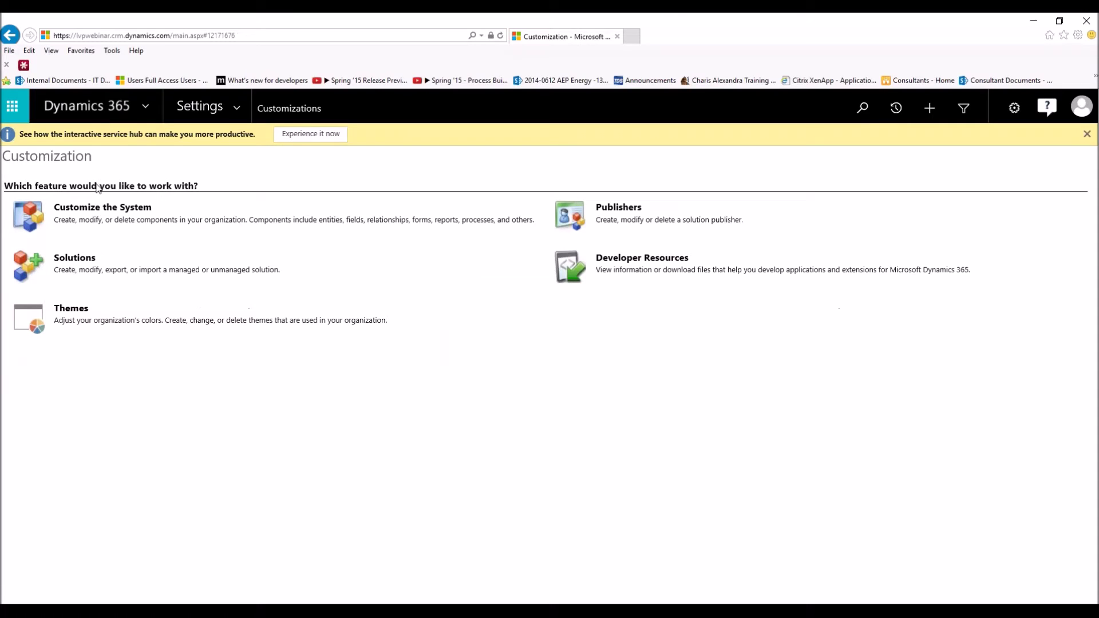
pyautogui.click(123, 212)
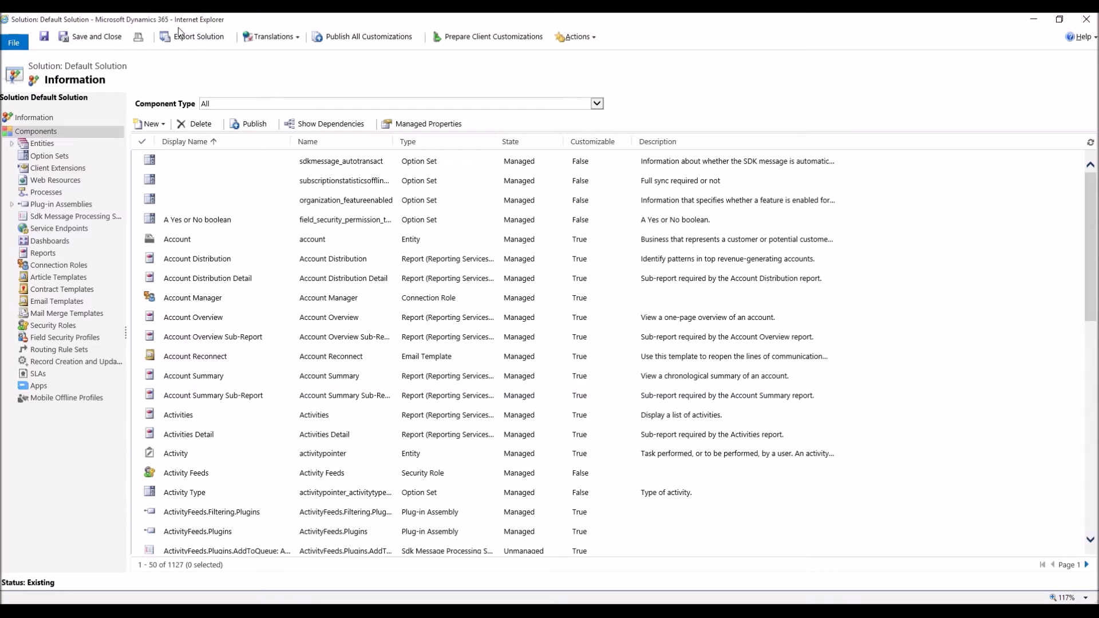
pyautogui.click(12, 148)
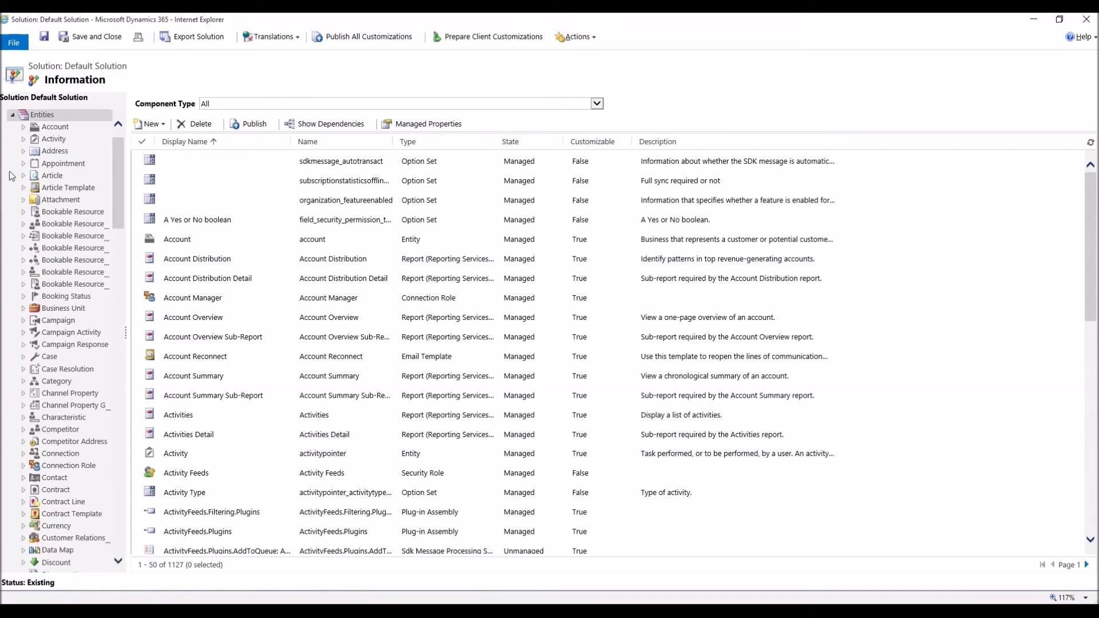
# List the Lead entity's 1:N relationships sorted by related entity and open Lead to Opportunity.
pyautogui.scroll(-8, 21, 475)
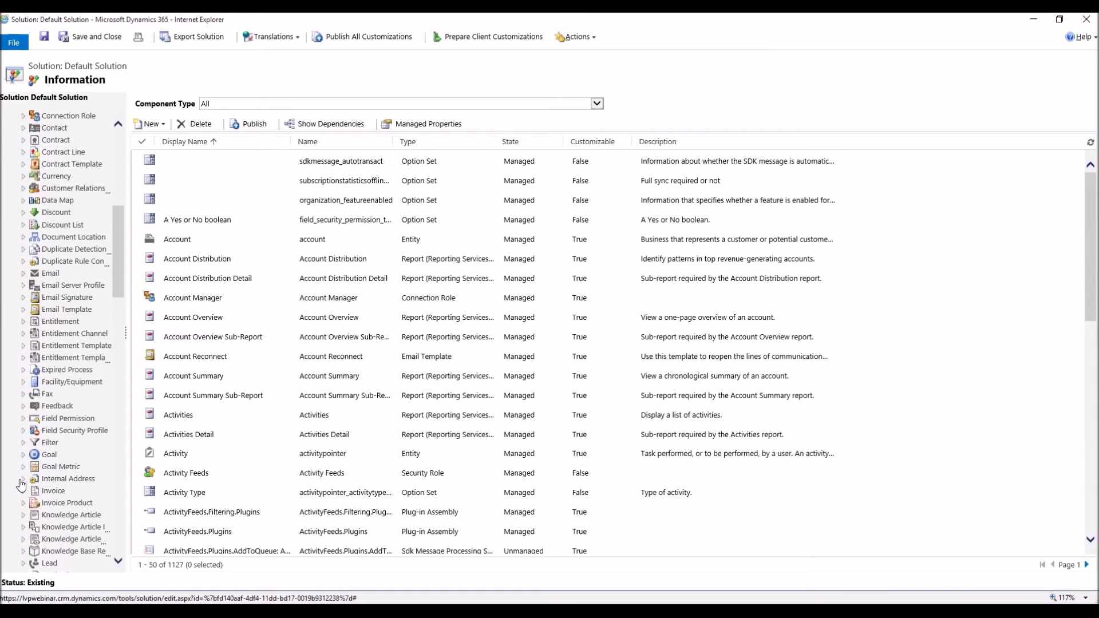
pyautogui.click(24, 564)
pyautogui.scroll(-2, 23, 566)
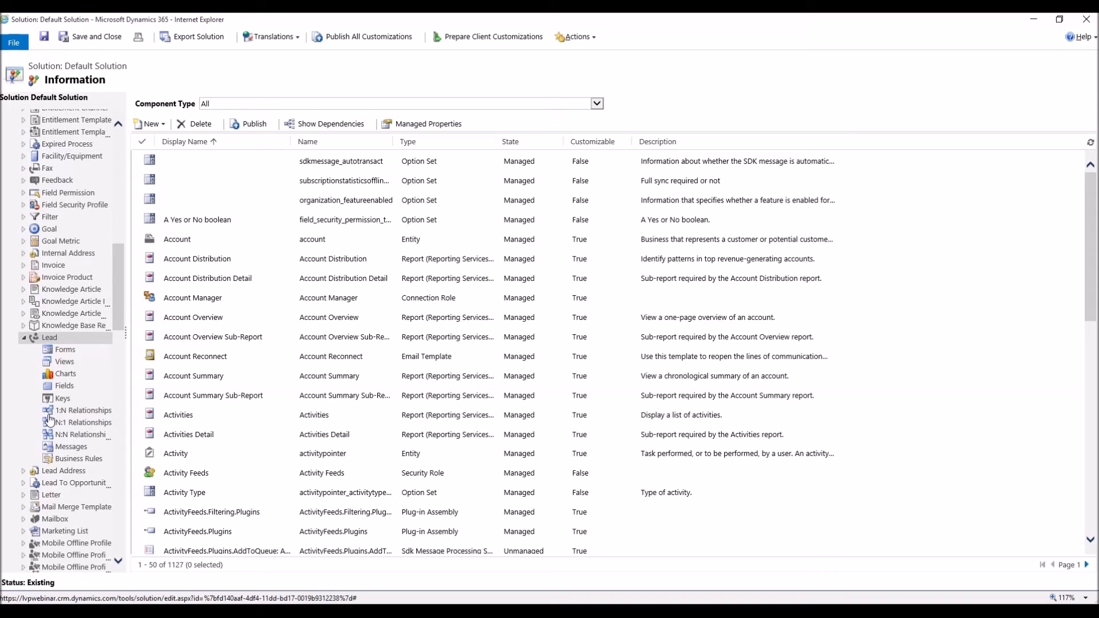
pyautogui.click(65, 415)
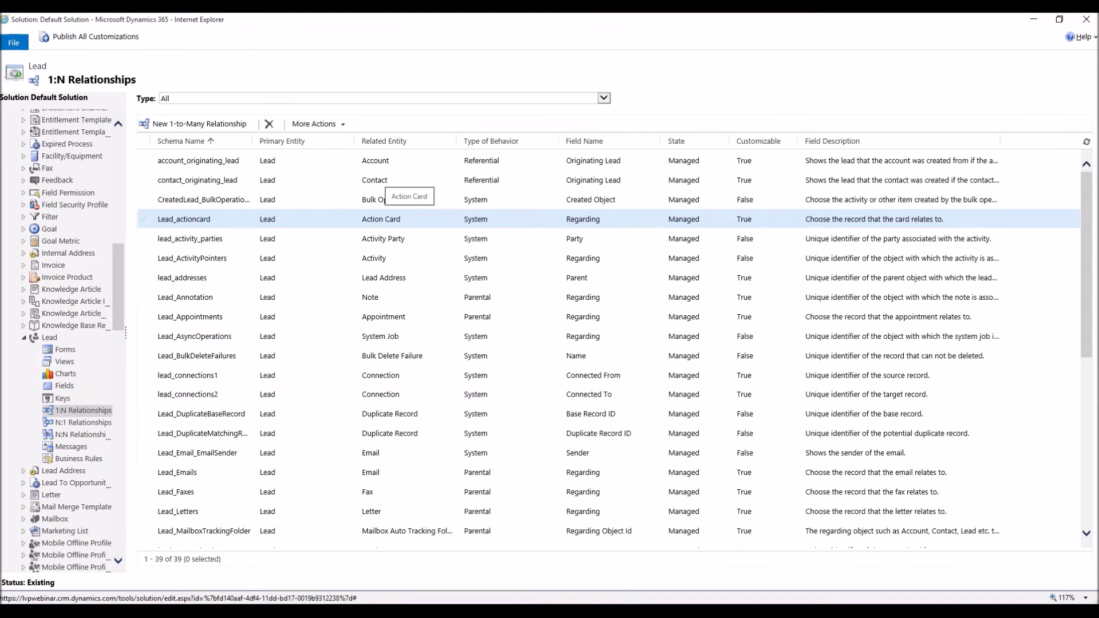
pyautogui.click(393, 150)
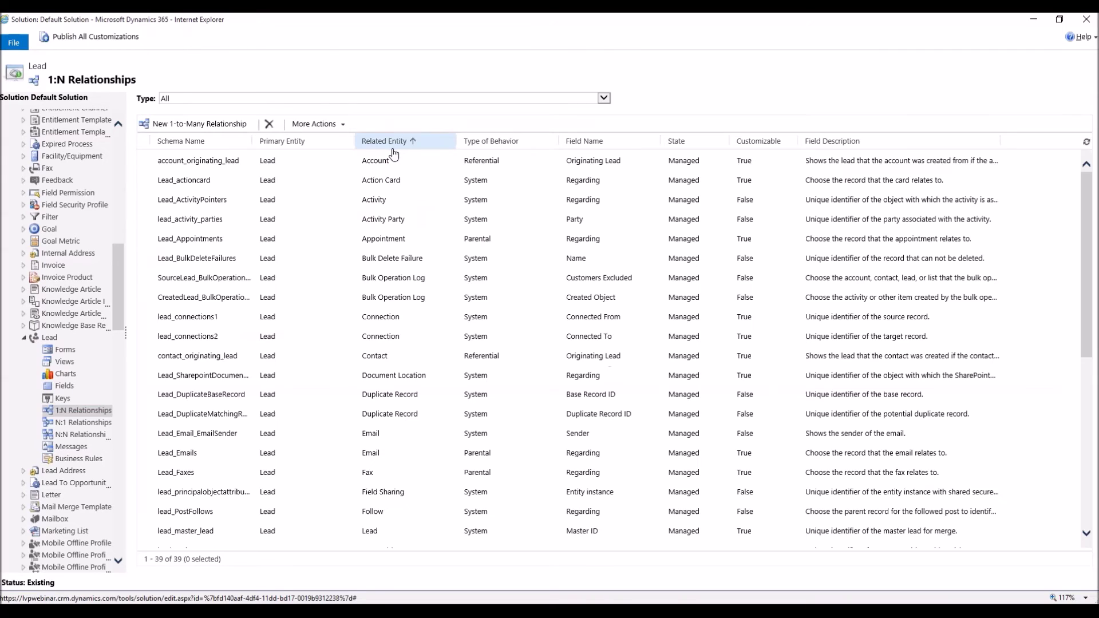
pyautogui.scroll(-4, 432, 424)
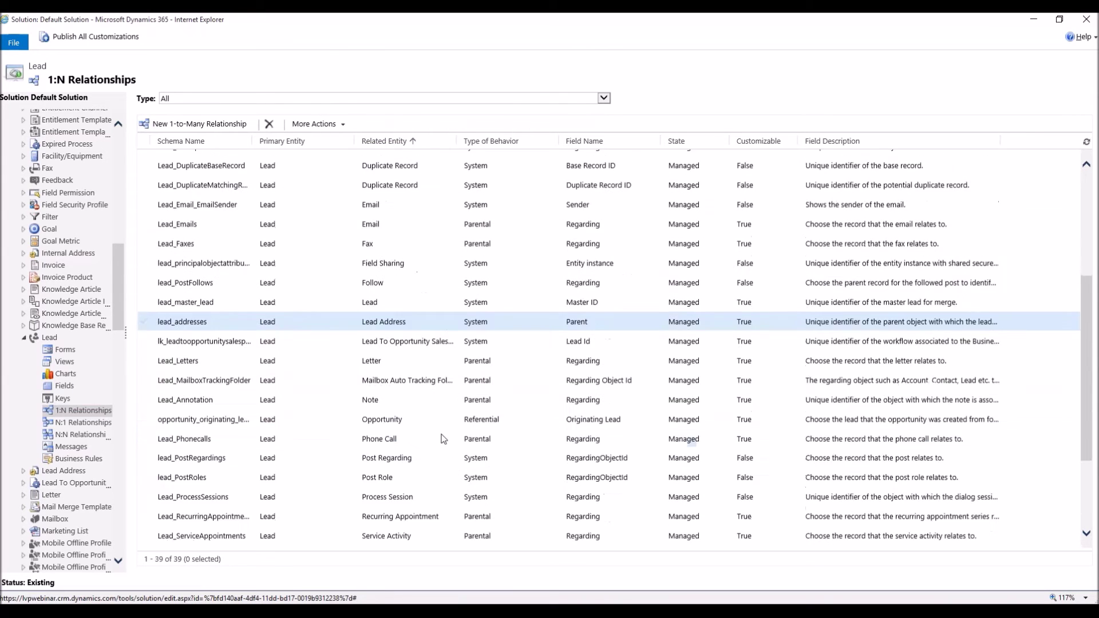
pyautogui.doubleClick(432, 411)
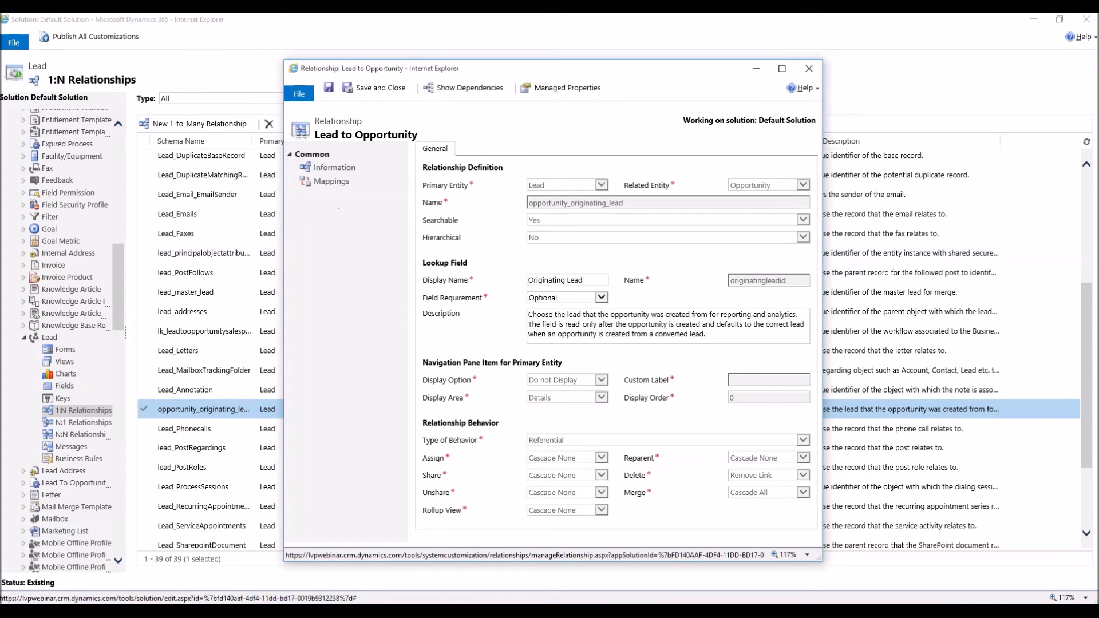
# Show the relationship's 18 field mappings in a maximized window.
pyautogui.click(331, 181)
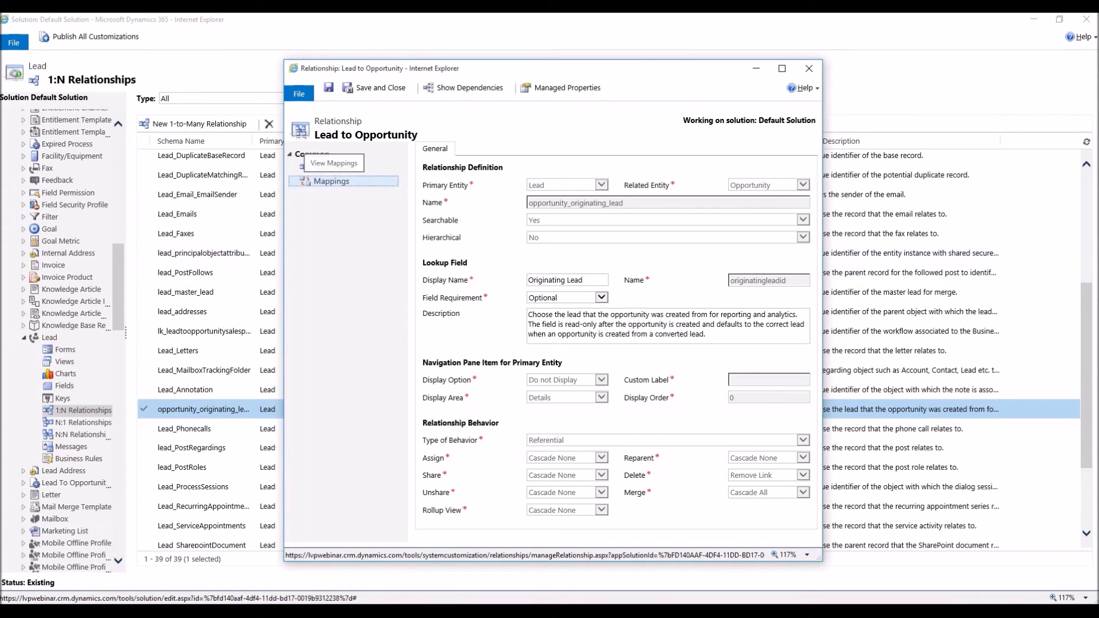
pyautogui.click(785, 71)
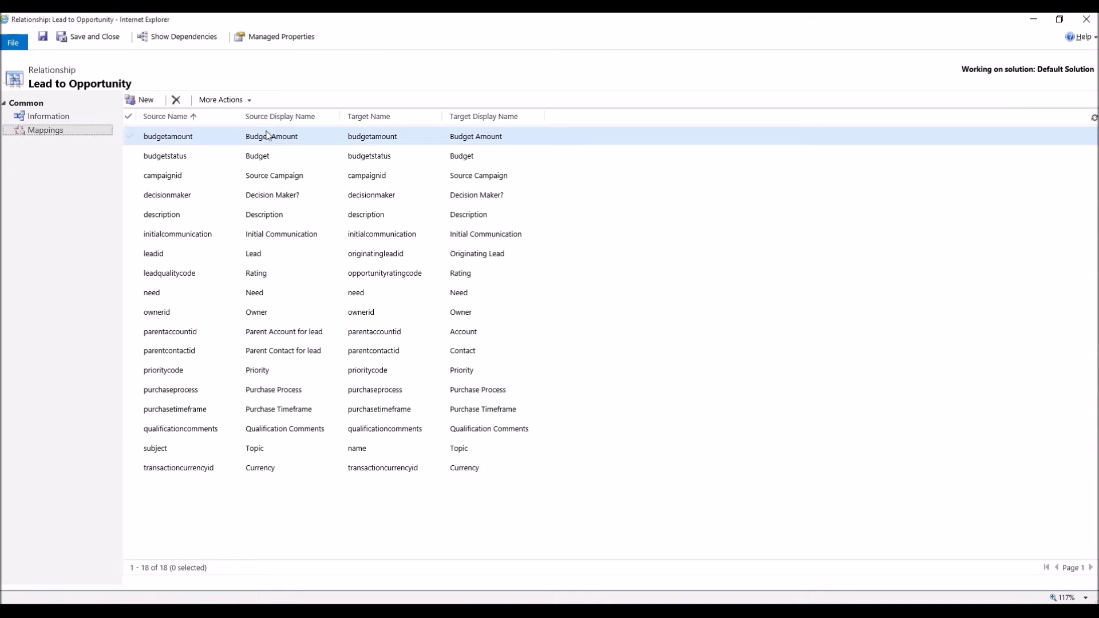
# Sort the mappings by source, then target display name, and start a new field mapping.
pyautogui.click(274, 115)
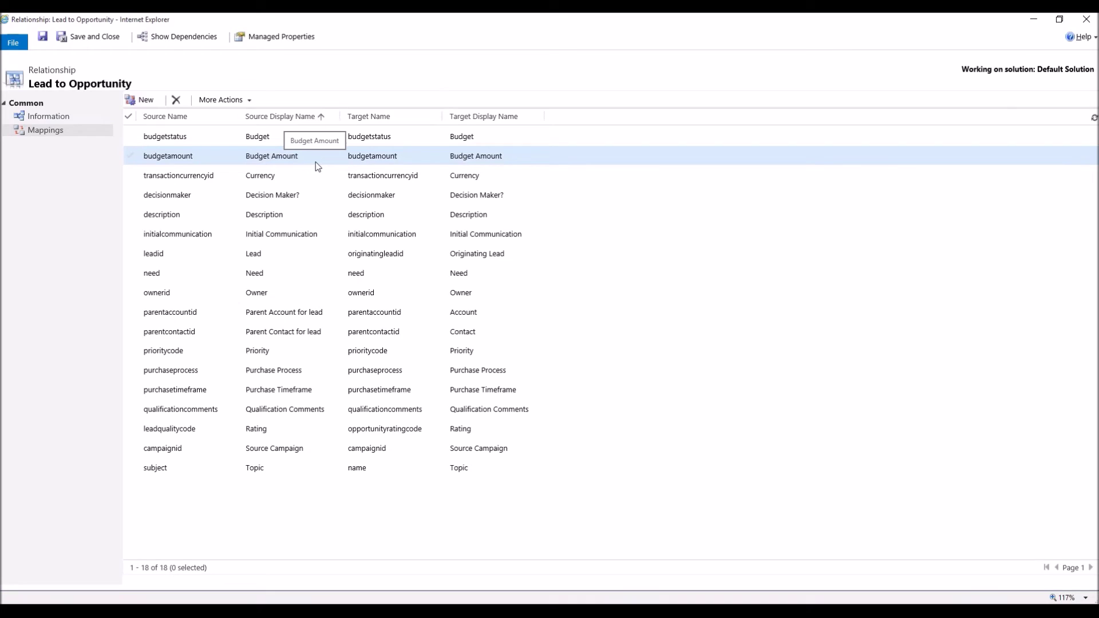
pyautogui.click(486, 120)
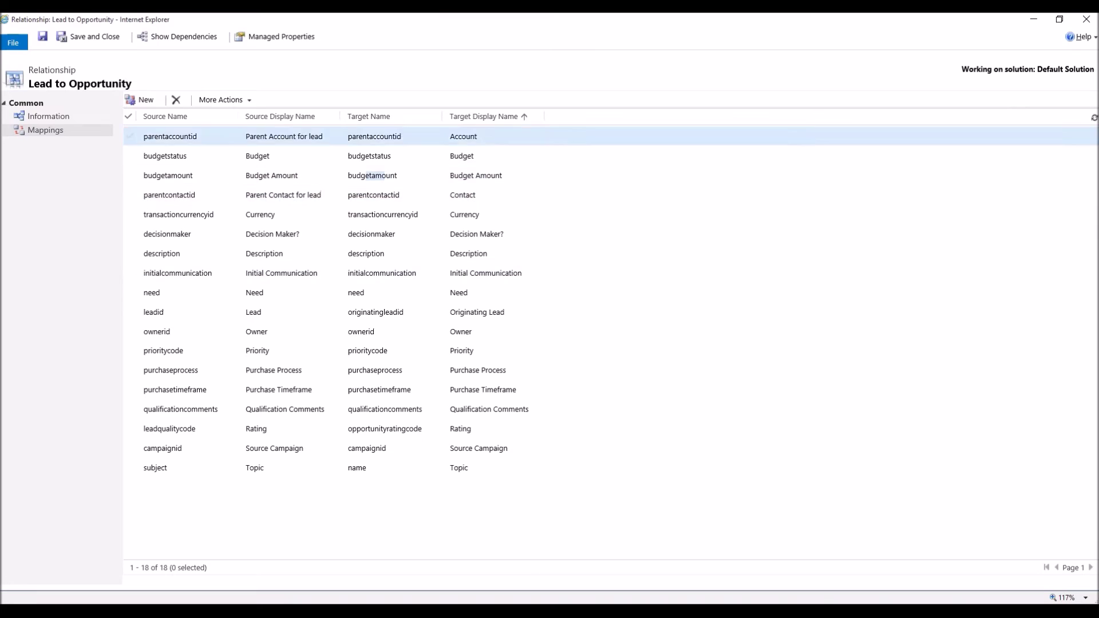
pyautogui.click(148, 103)
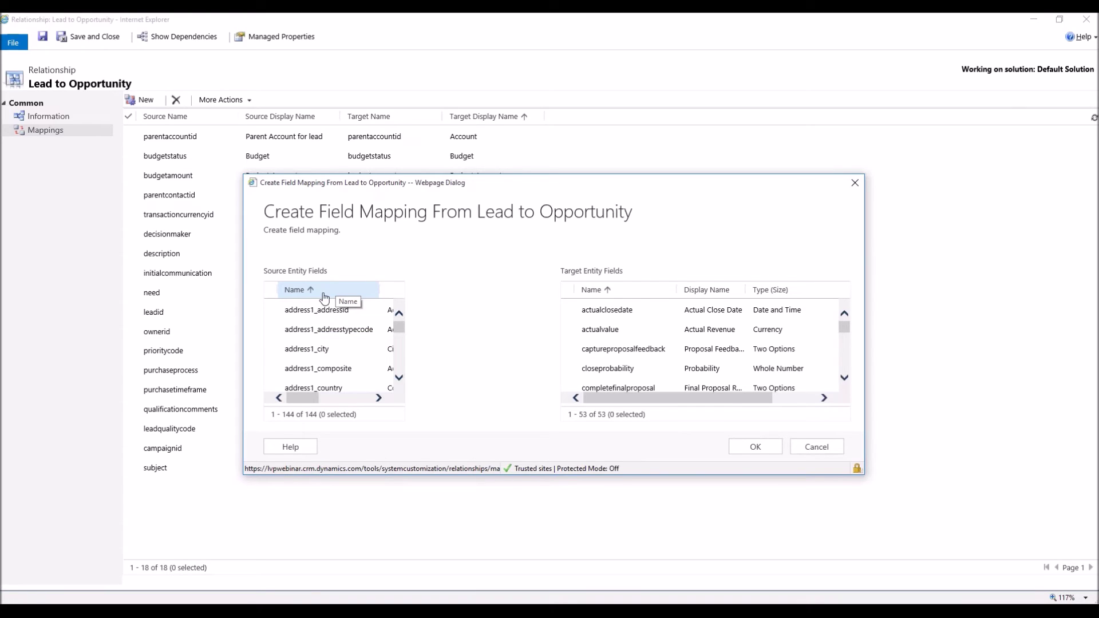
# Sort the source Lead fields by display name and select Critical Pain Points.
pyautogui.moveTo(307, 403); pyautogui.dragTo(327, 402)
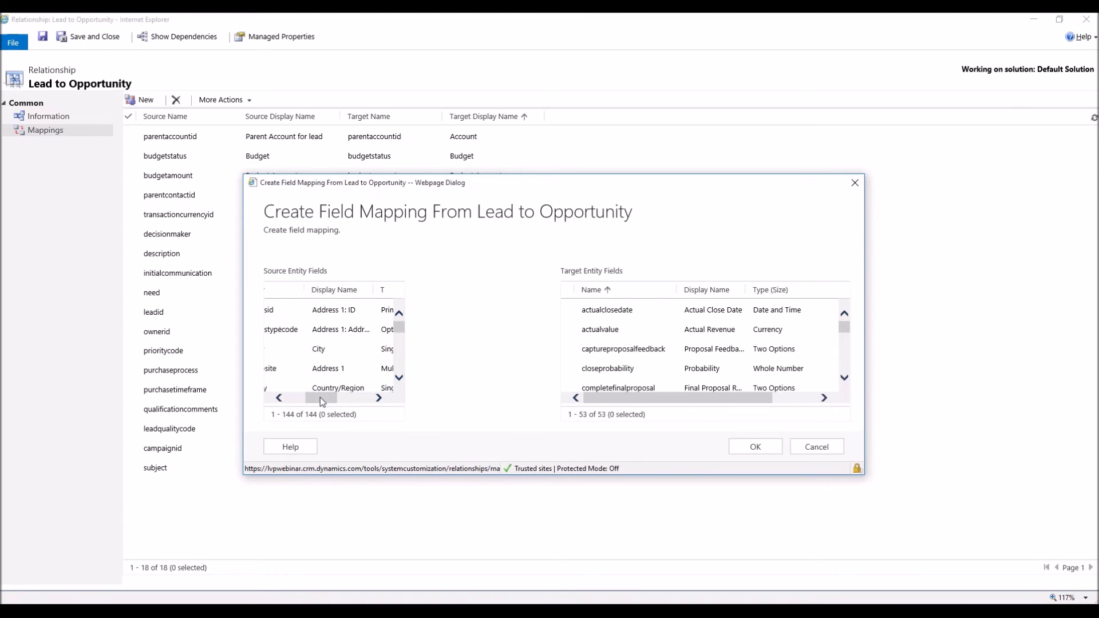
pyautogui.click(338, 295)
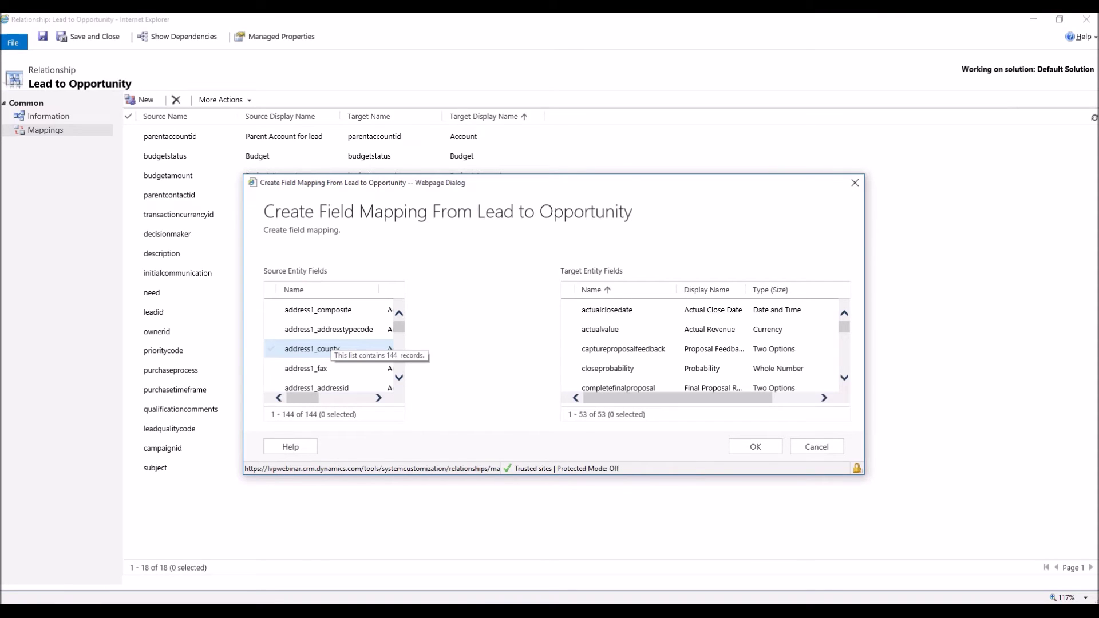
pyautogui.moveTo(315, 398); pyautogui.dragTo(341, 400)
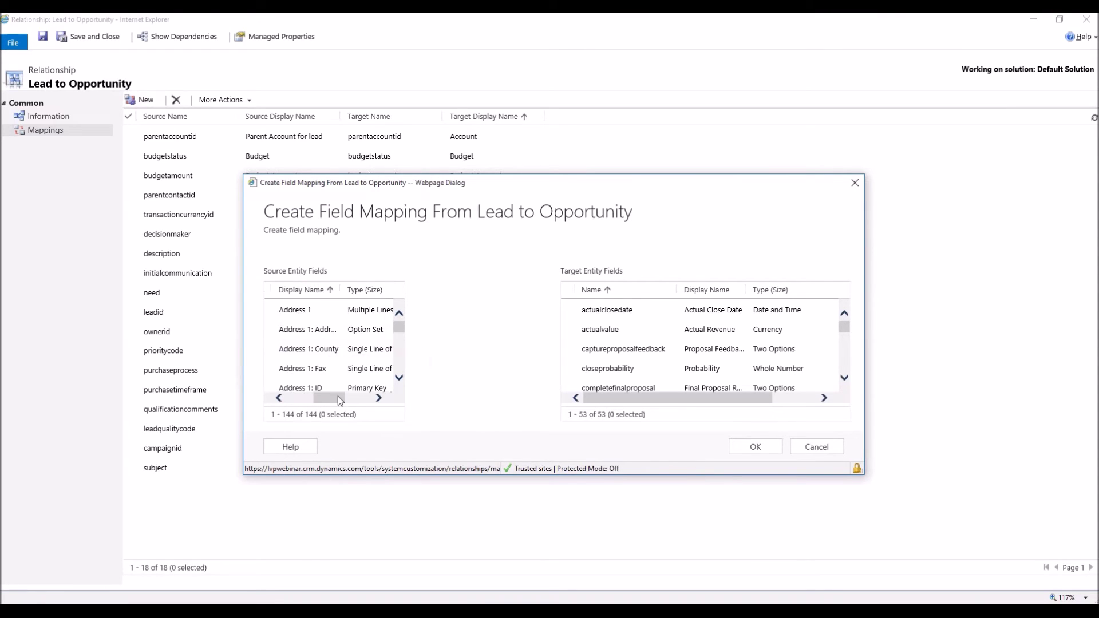
pyautogui.scroll(-5, 335, 343)
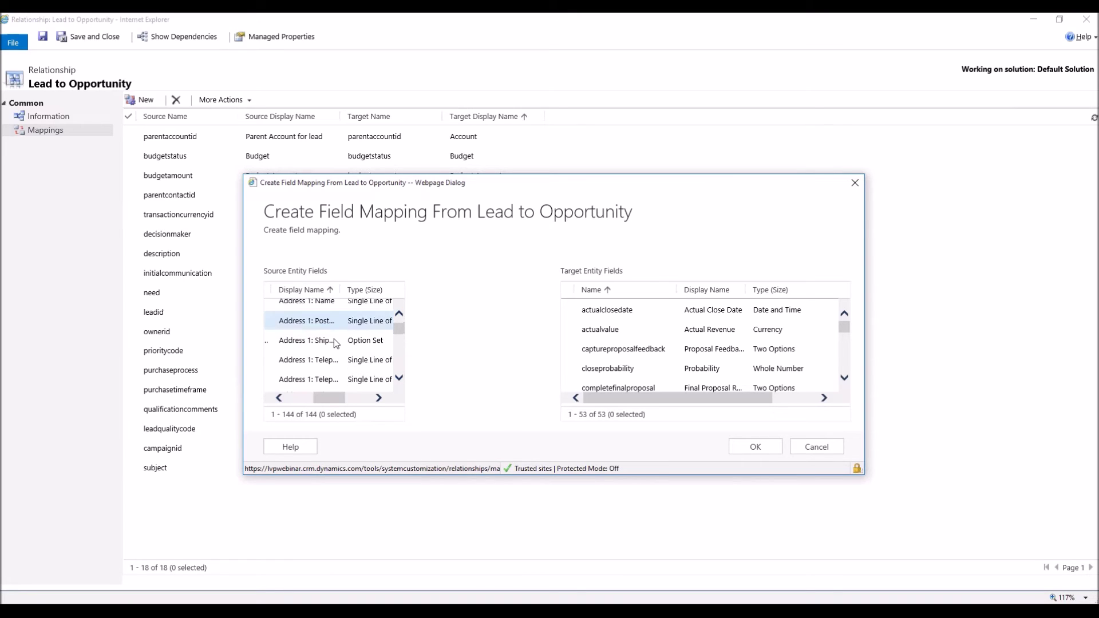
pyautogui.scroll(-8, 335, 346)
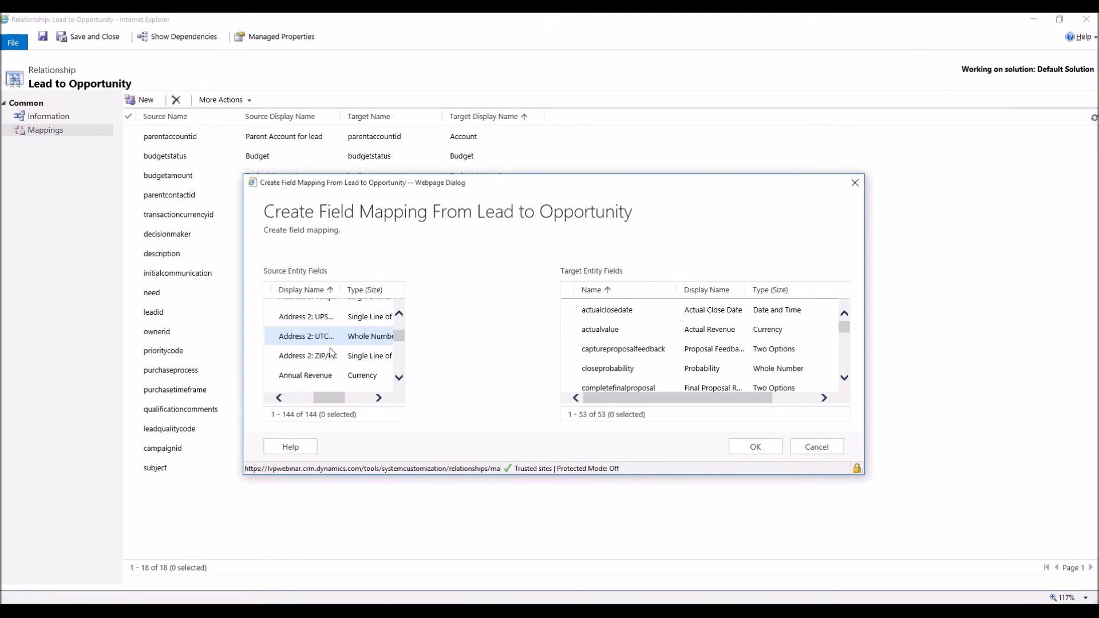
pyautogui.scroll(-8, 332, 352)
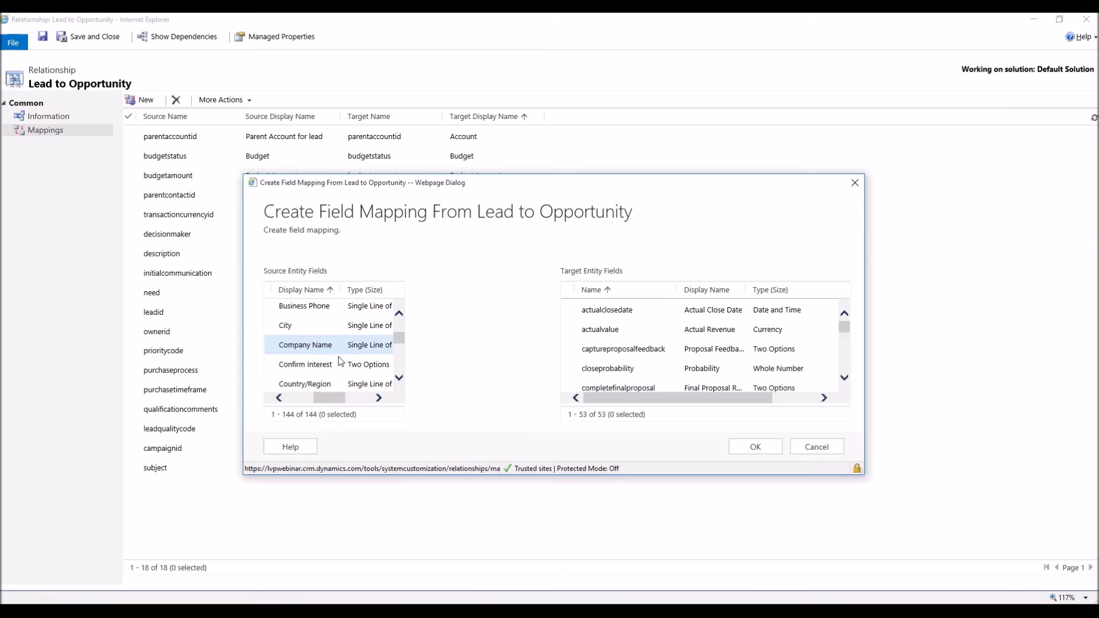
pyautogui.scroll(-6, 337, 356)
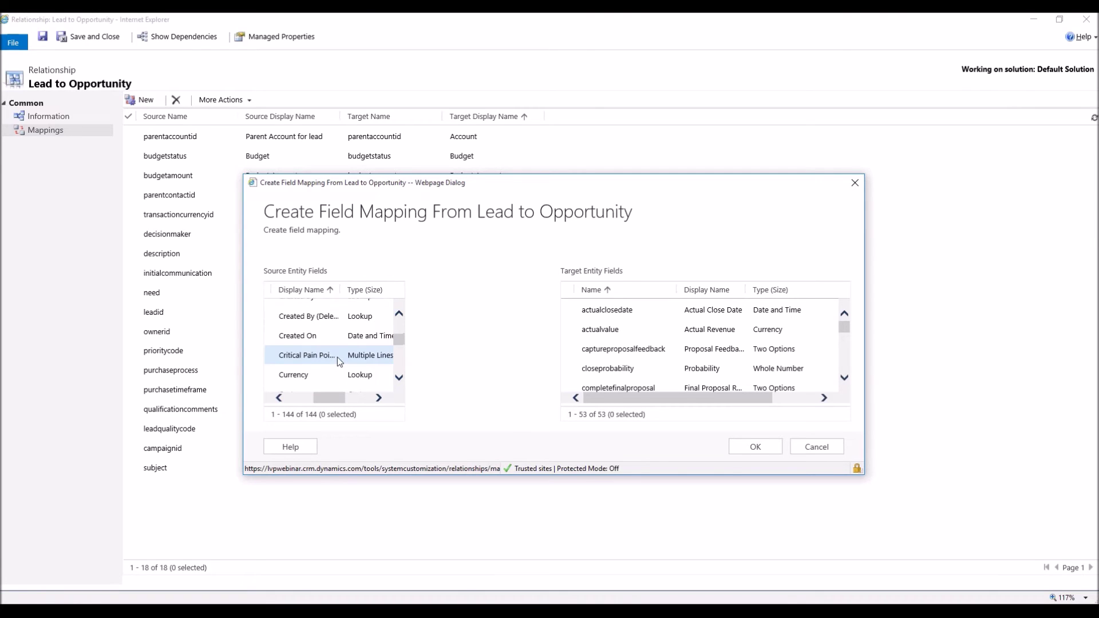
pyautogui.click(338, 357)
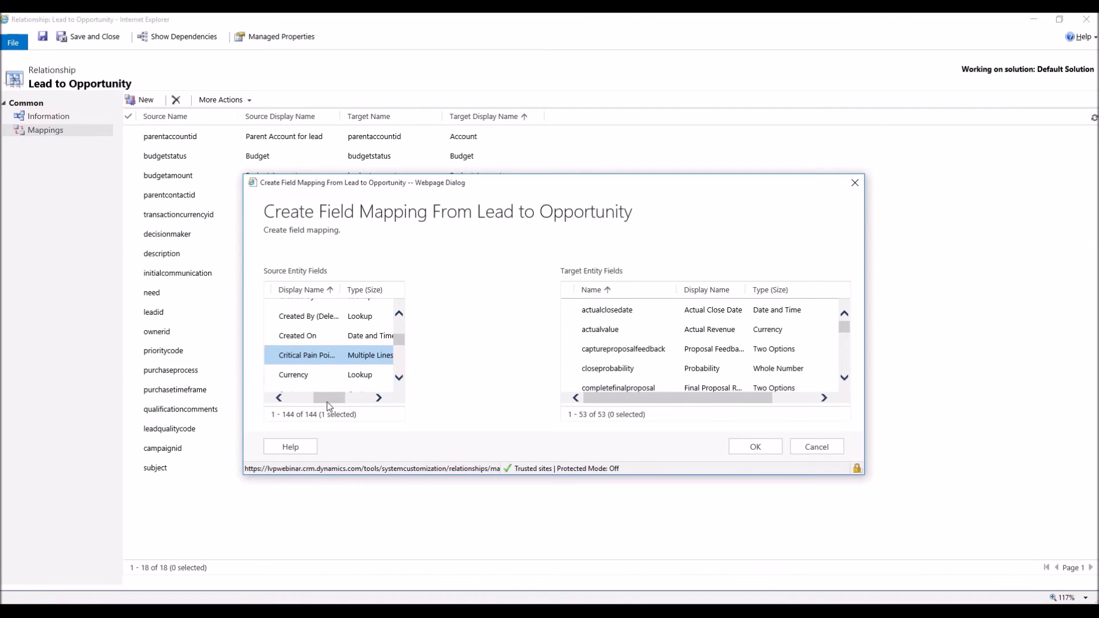
# Sort target fields by display name, select new_criticalpainpoints, and confirm the mapping.
pyautogui.moveTo(328, 402); pyautogui.dragTo(339, 399)
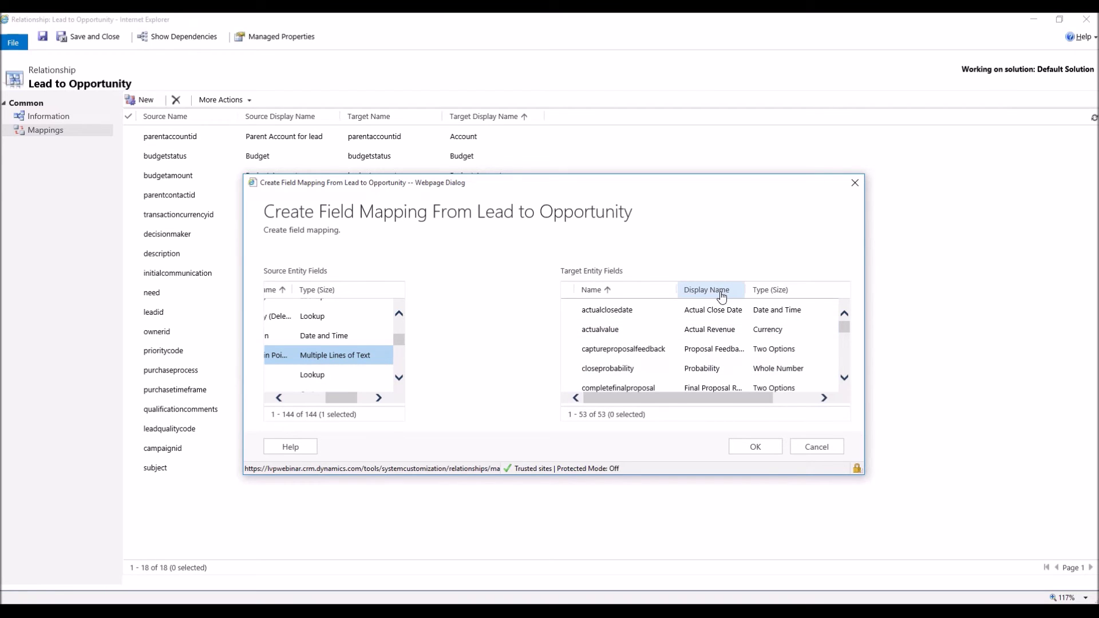
pyautogui.click(719, 296)
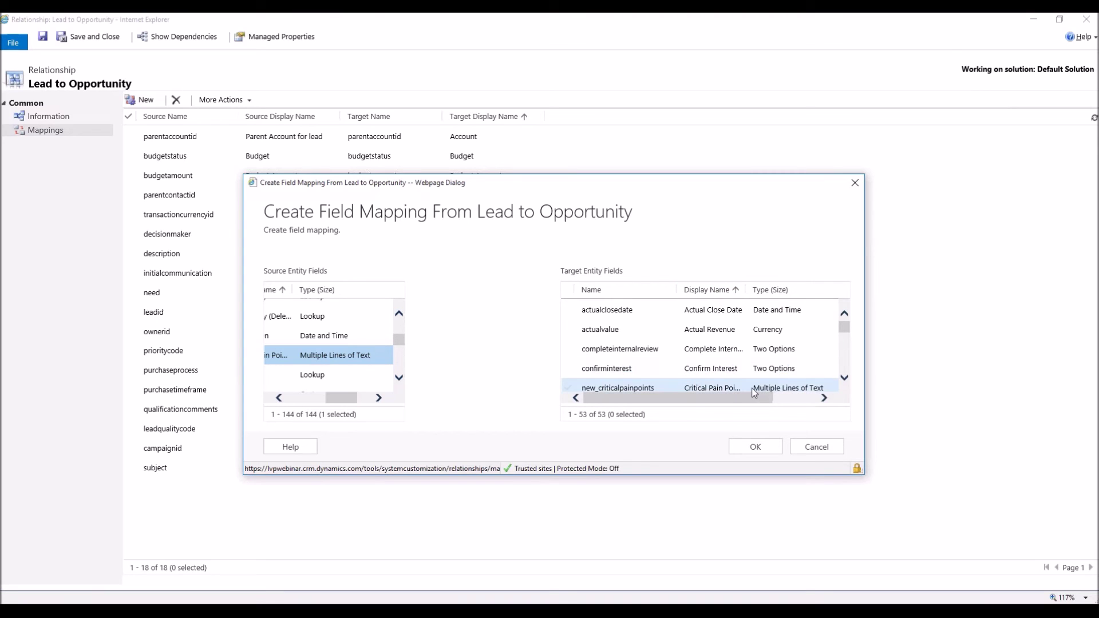
pyautogui.click(754, 389)
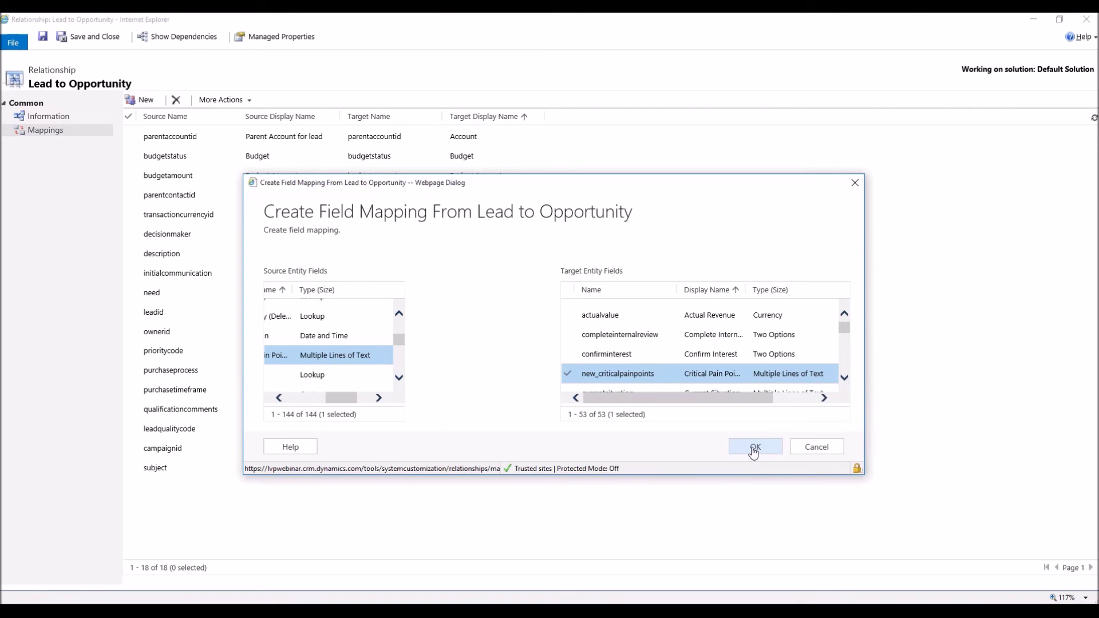
pyautogui.click(754, 447)
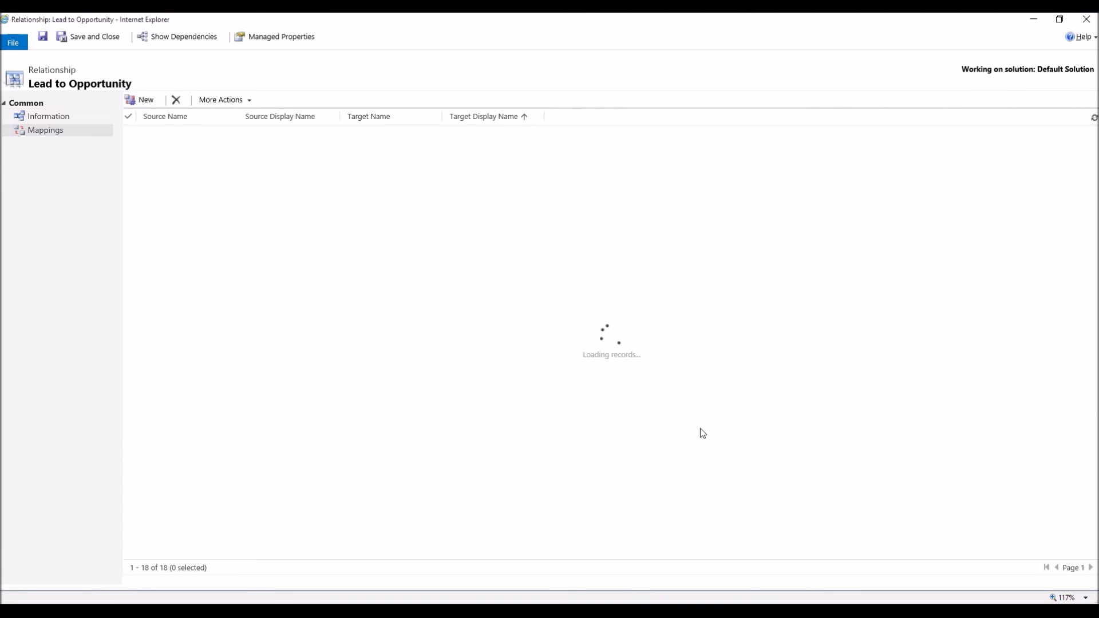
# Re-sort mappings by source display name, publish all customizations, and close the solution window.
pyautogui.click(312, 117)
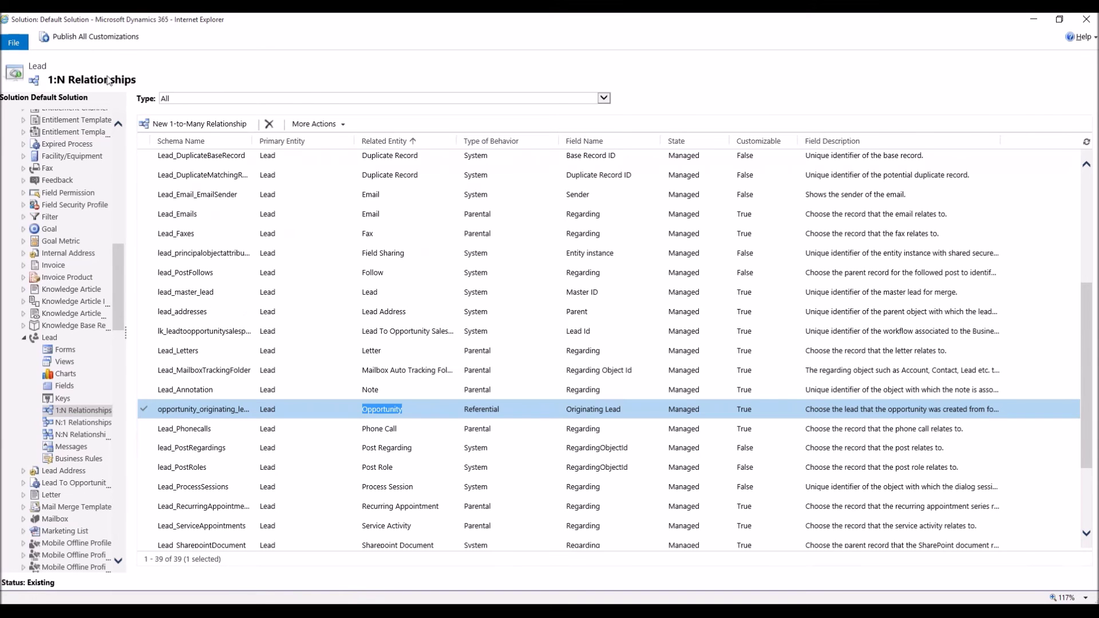
pyautogui.click(108, 36)
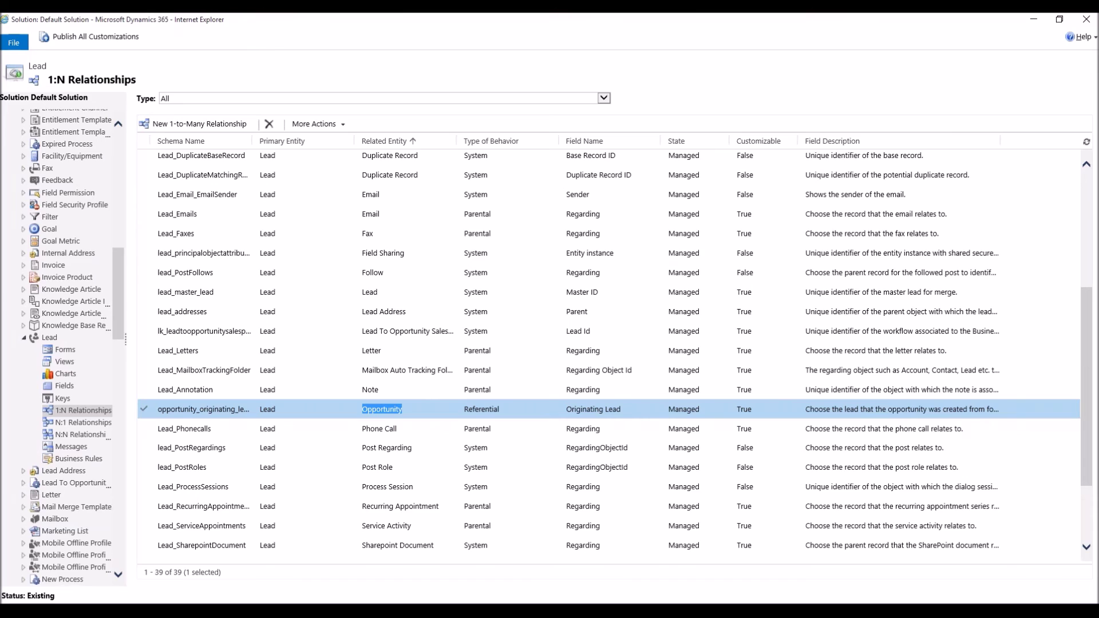
pyautogui.click(1087, 21)
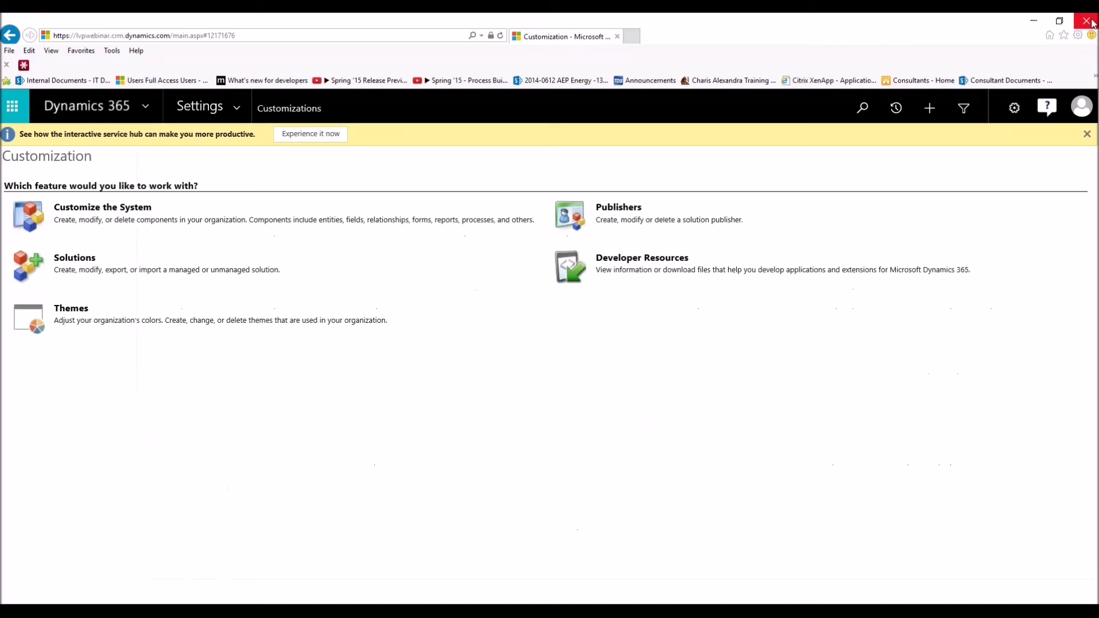
# Go to Sales > Leads and open the Widget Order lead.
pyautogui.click(244, 107)
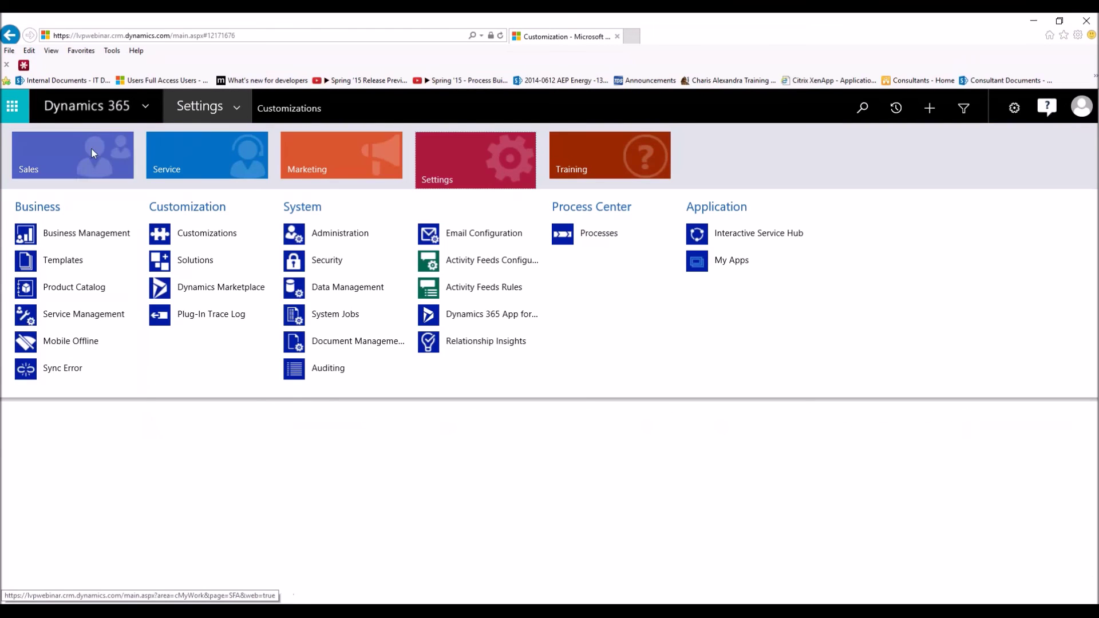
pyautogui.click(69, 157)
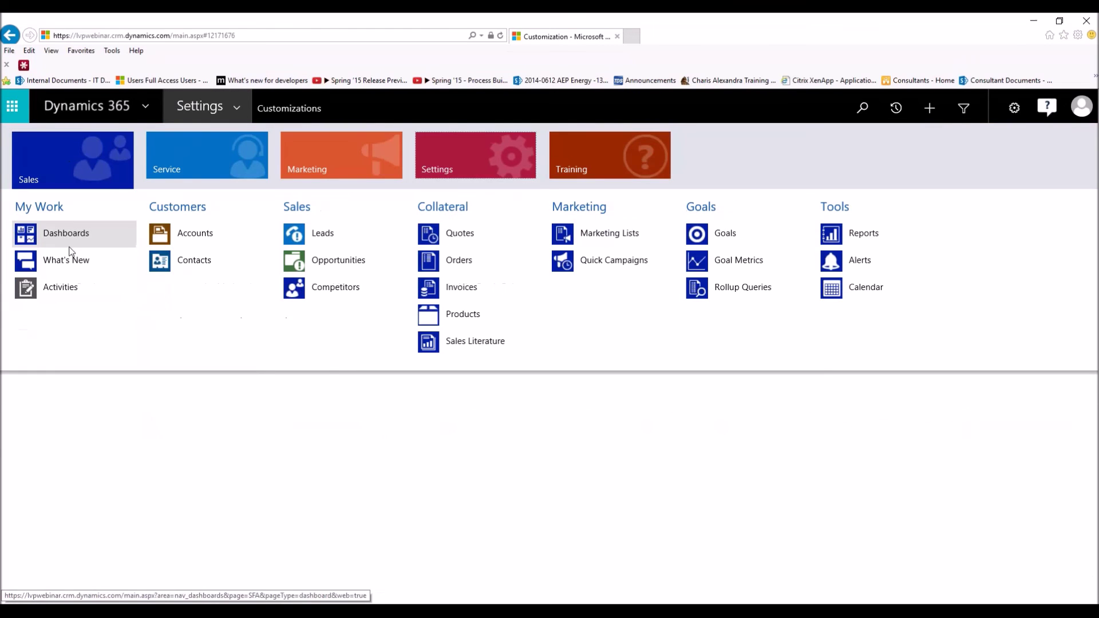
pyautogui.click(321, 233)
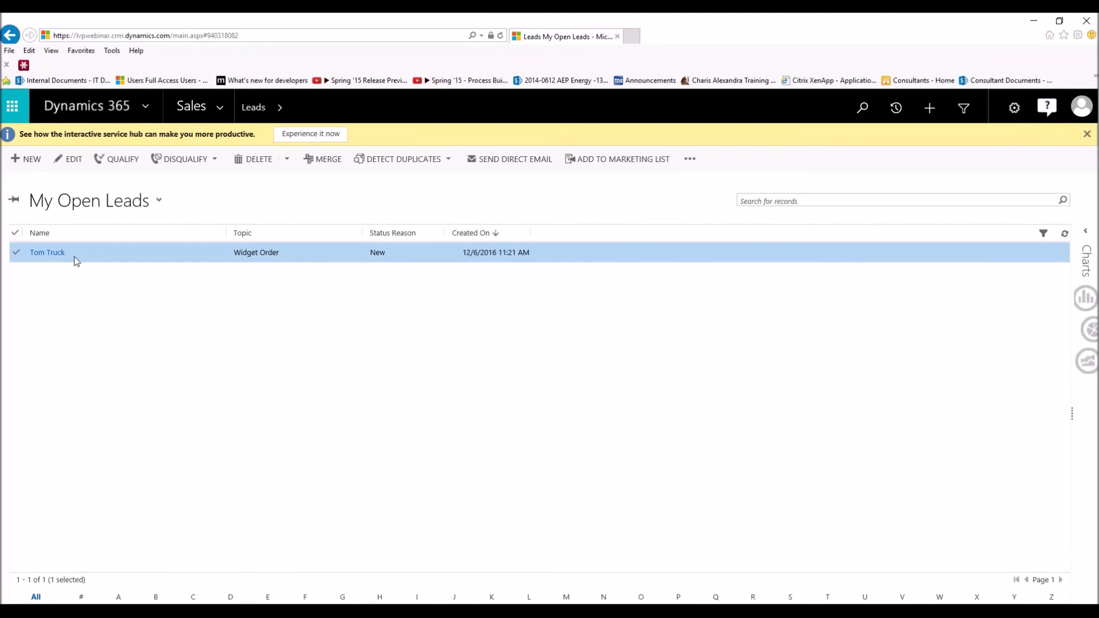
pyautogui.click(75, 257)
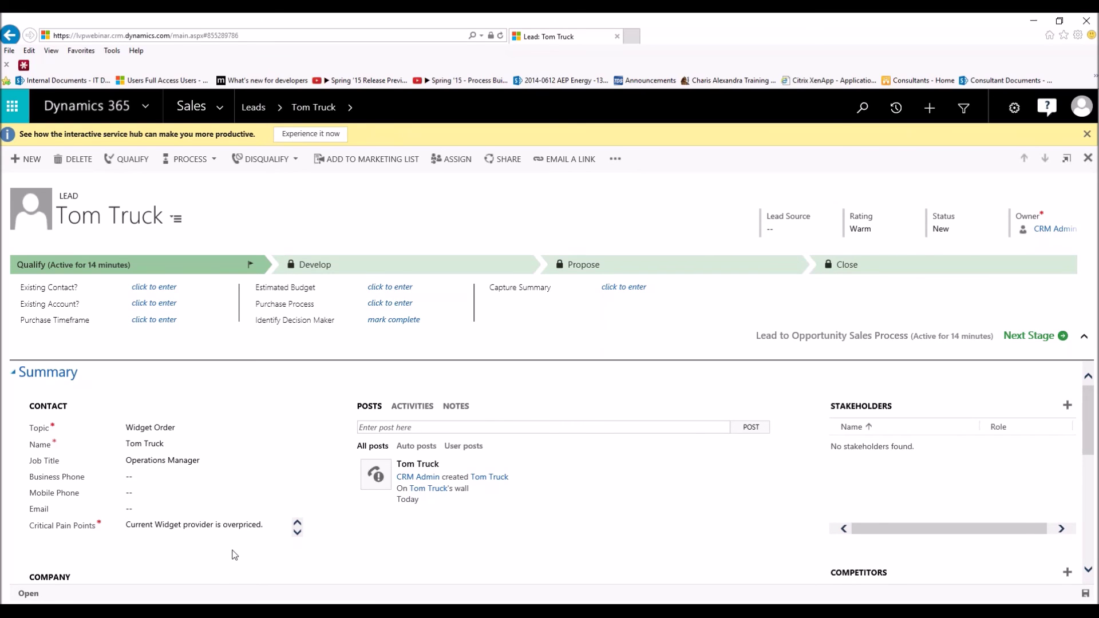
# Qualify the lead and check the opportunity's Critical Pain Points reads 'Current Widget provider is overpriced.'.
pyautogui.click(129, 160)
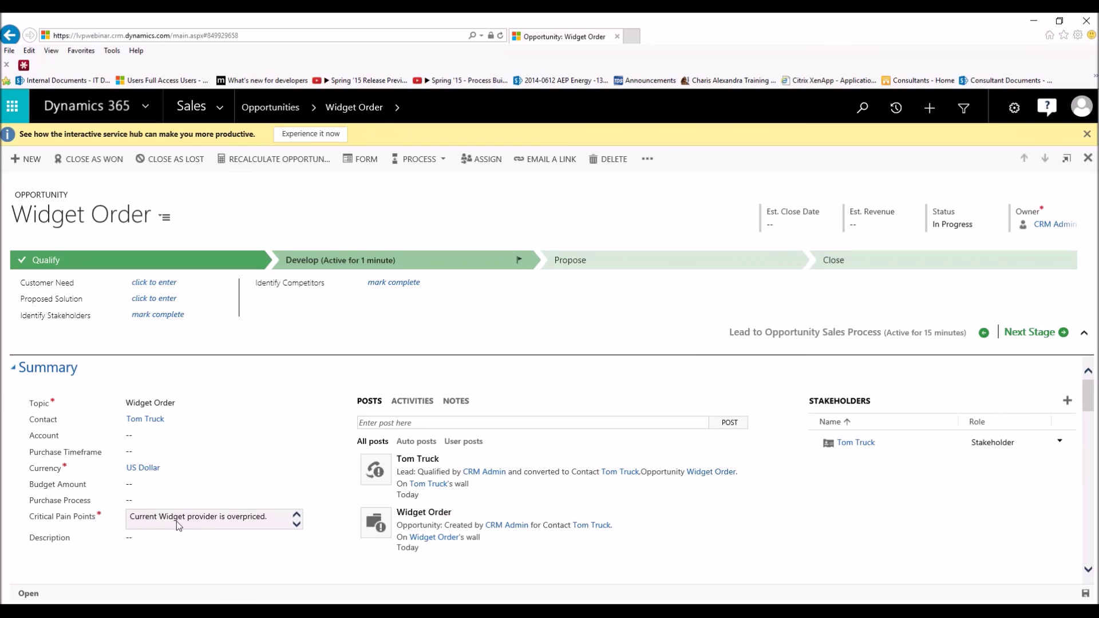
pyautogui.click(131, 517)
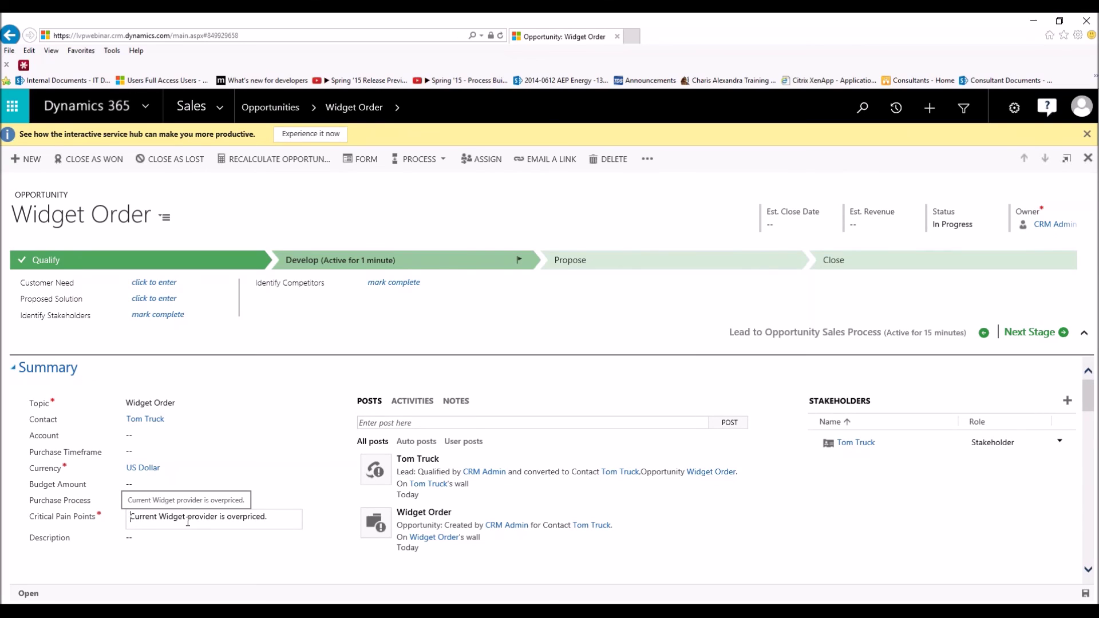